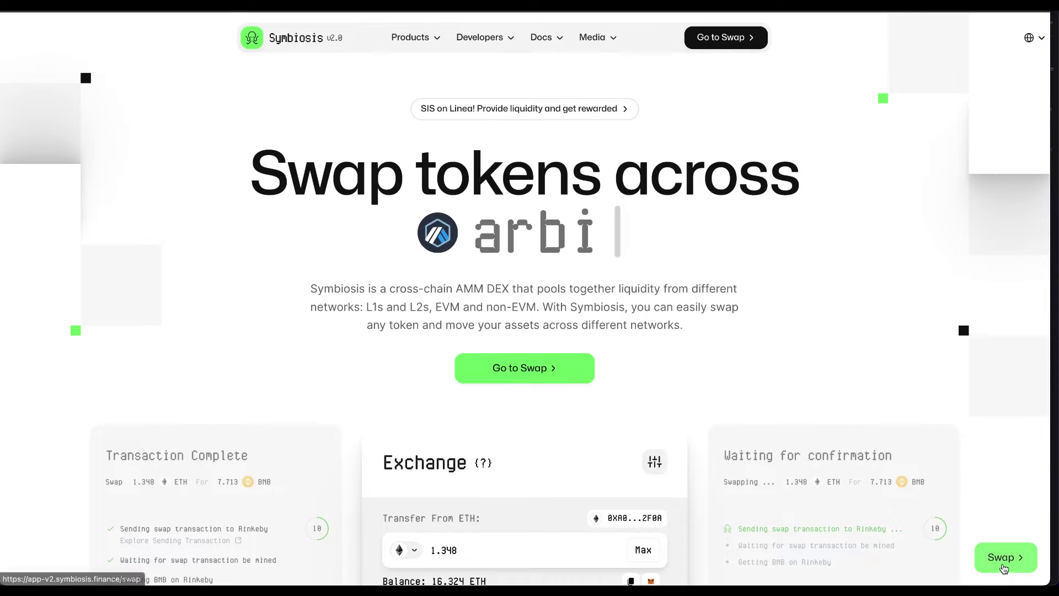
- Go from the Symbiosis landing page into the swap app's Exchange form
left_click(1005, 562)
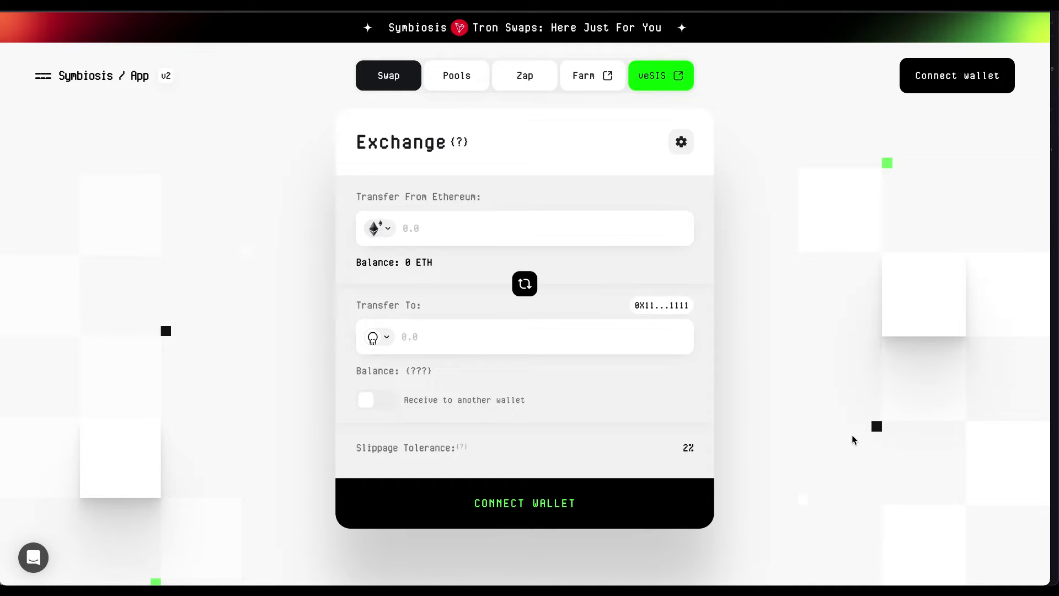
- Connect the MetaMask wallet on BNB Chain, showing a 0.1811 BNB balance
left_click(924, 87)
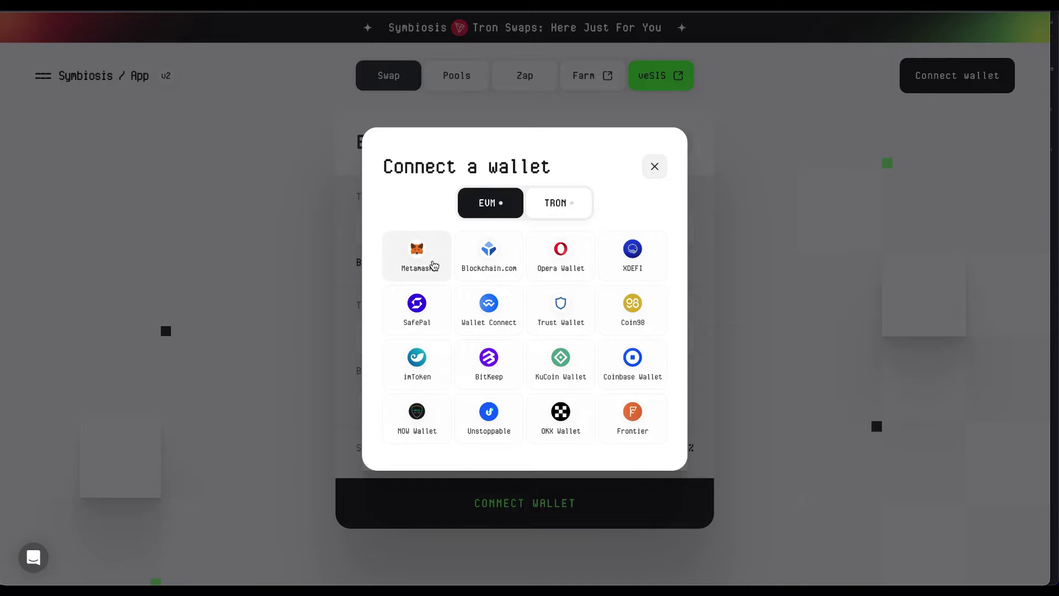
left_click(431, 269)
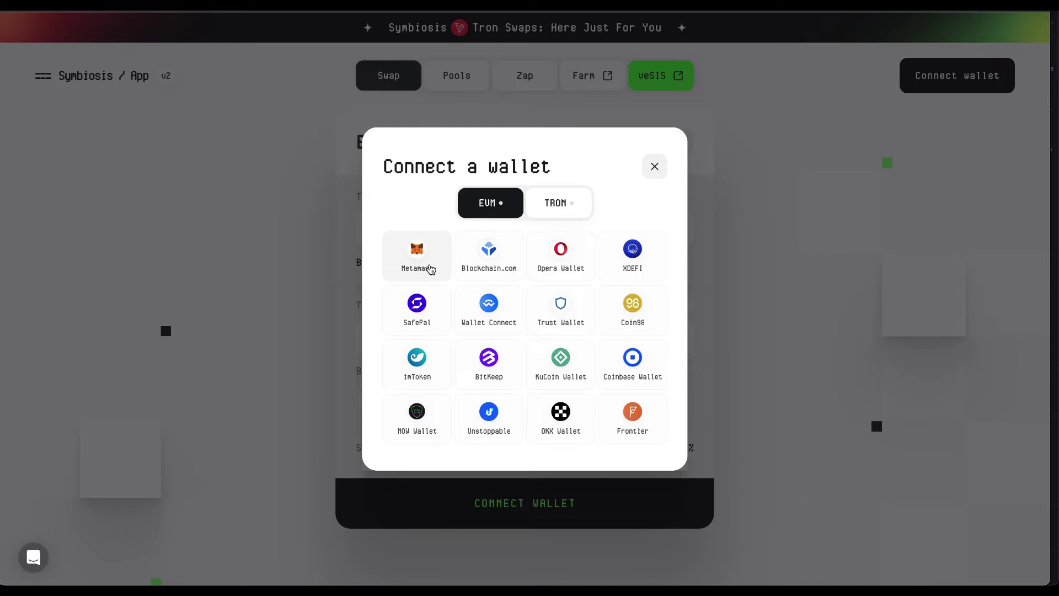
left_click(431, 269)
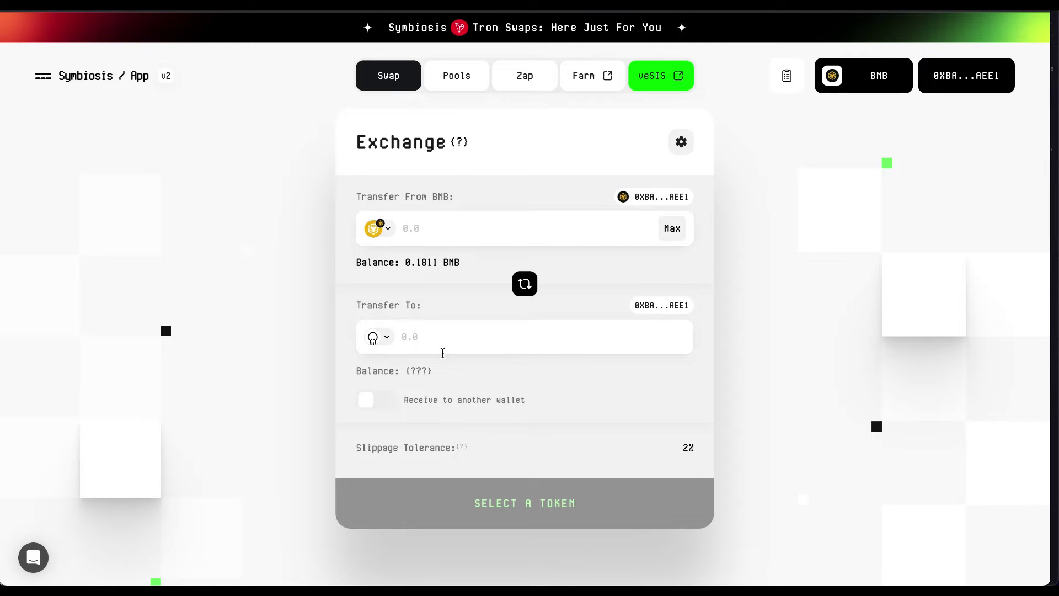
left_click(375, 401)
left_click(413, 464)
type("TVGNu3JcrgKn8xVHW1eSHnXrmoSRviL64D")
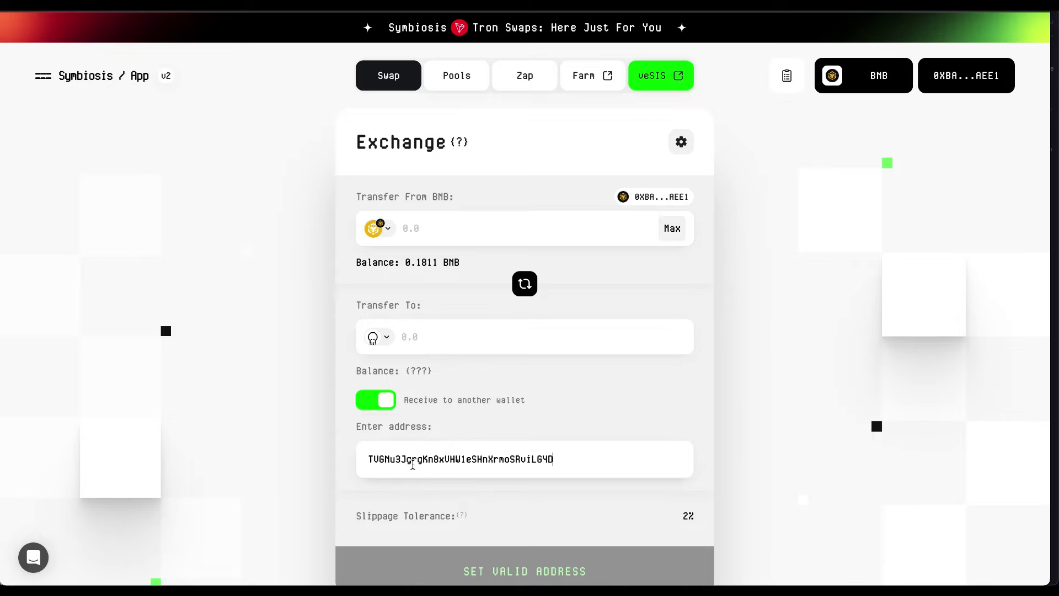
scroll(414, 465, "down", 1)
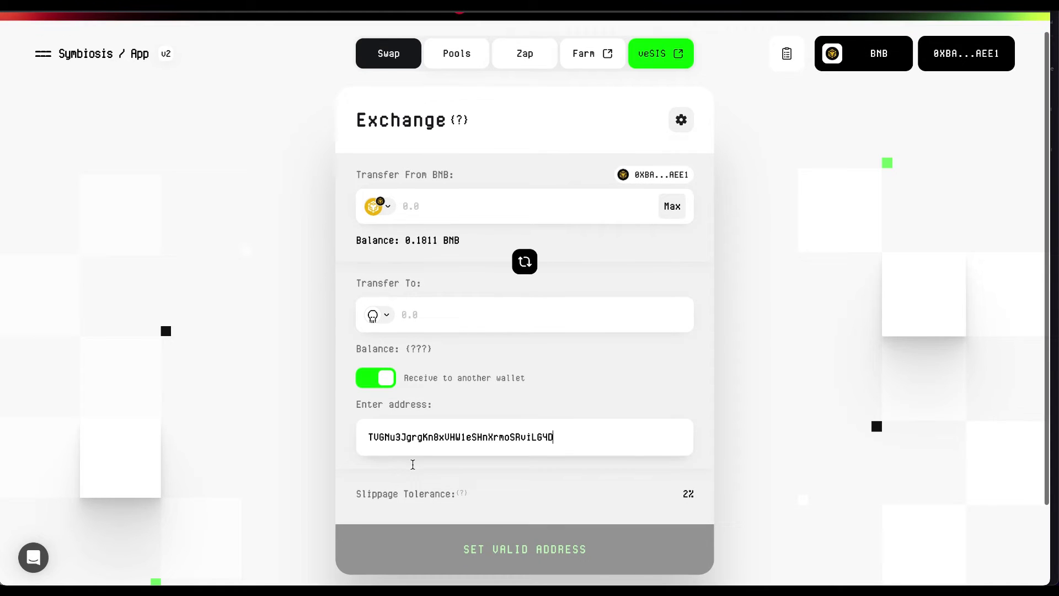
left_click(383, 388)
left_click(384, 388)
left_click(383, 388)
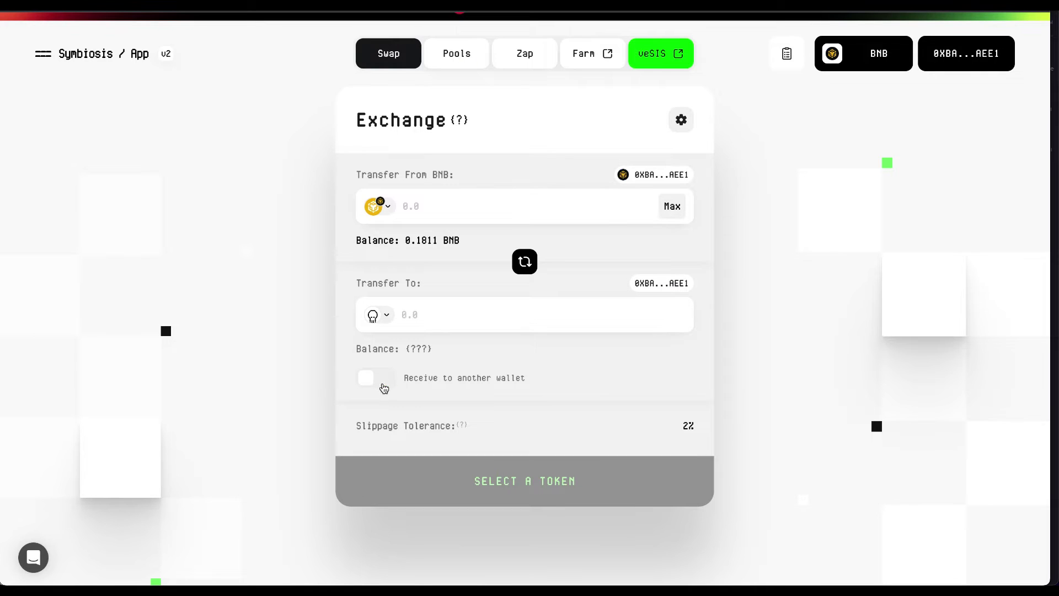
- Add TronLink as the second, Tron wallet after dismissing the WalletConnect QR prompt
left_click(955, 67)
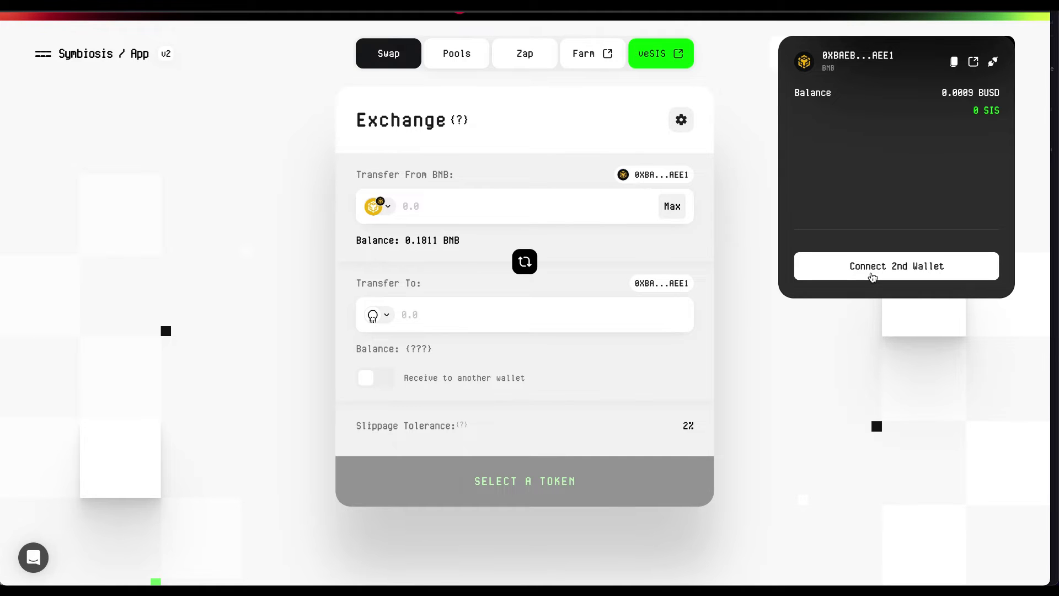
left_click(872, 277)
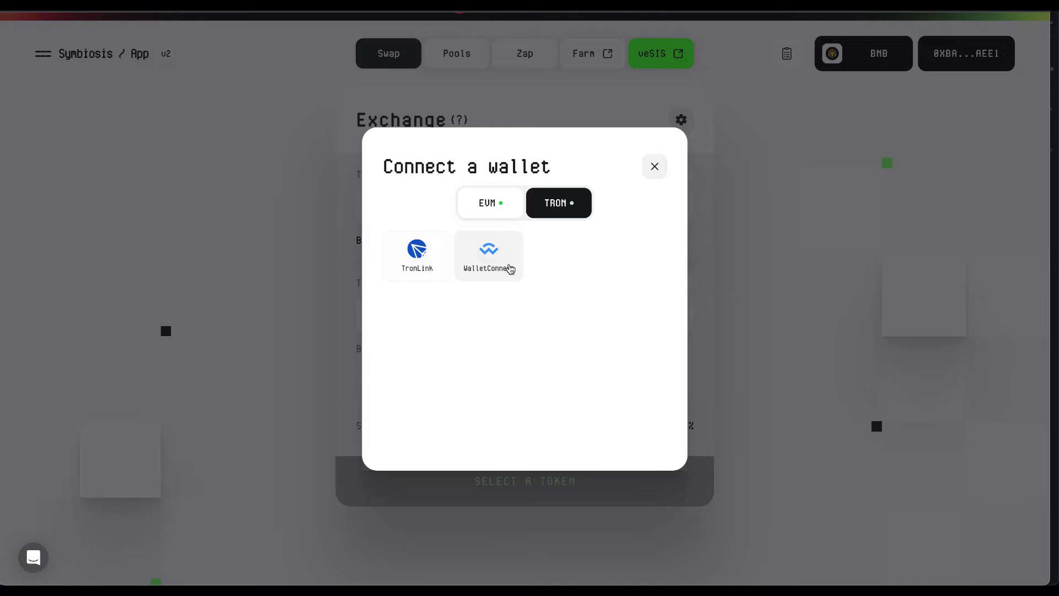
left_click(510, 269)
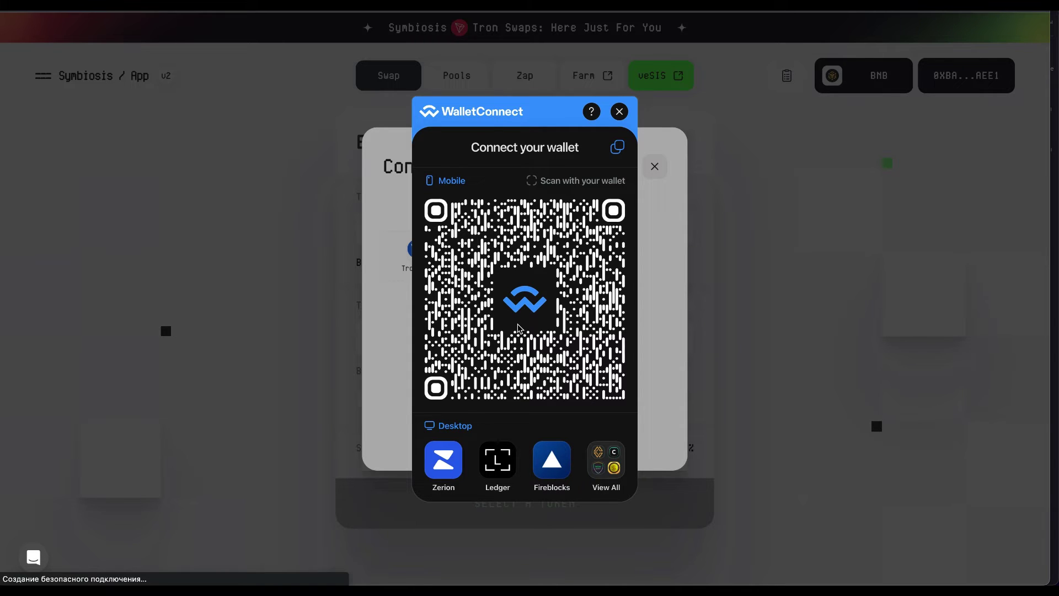
left_click(619, 112)
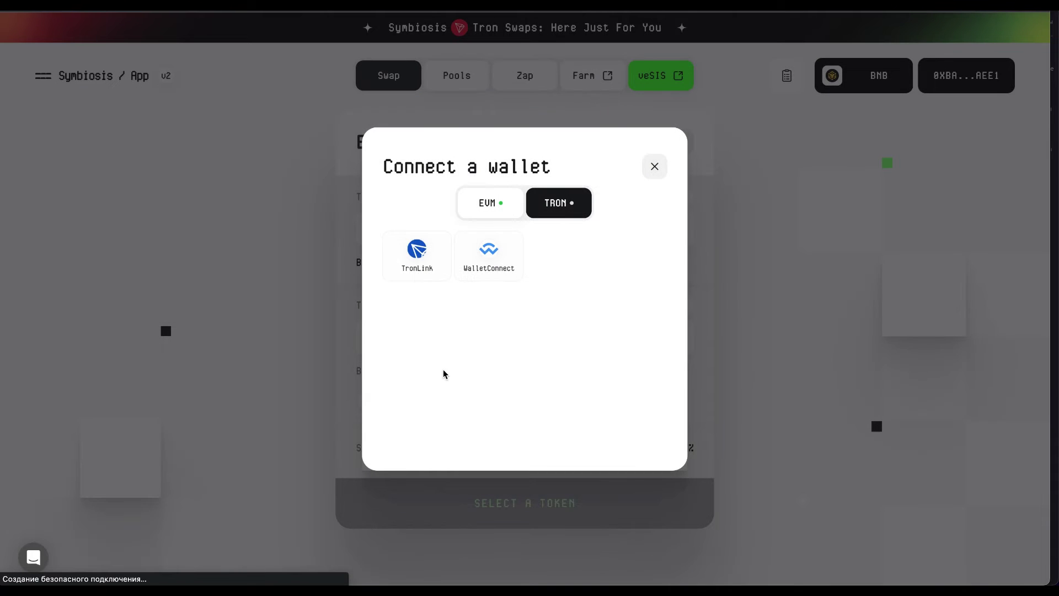
left_click(423, 269)
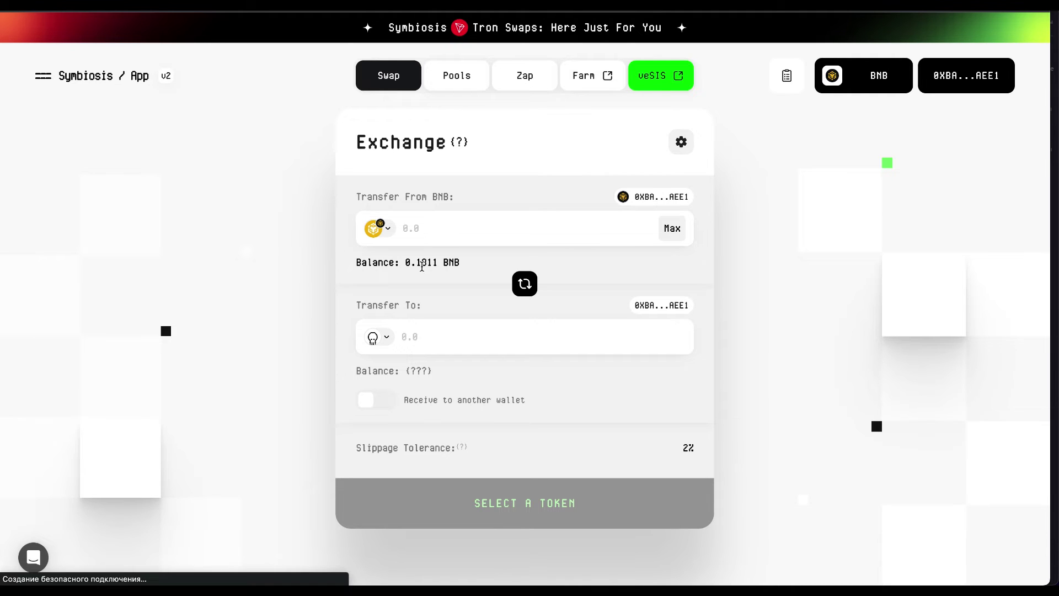
- Set the swap to send 100 USDT on BNB Chain for USDT on Tron, quoting 97.5209 USDT
left_click(386, 229)
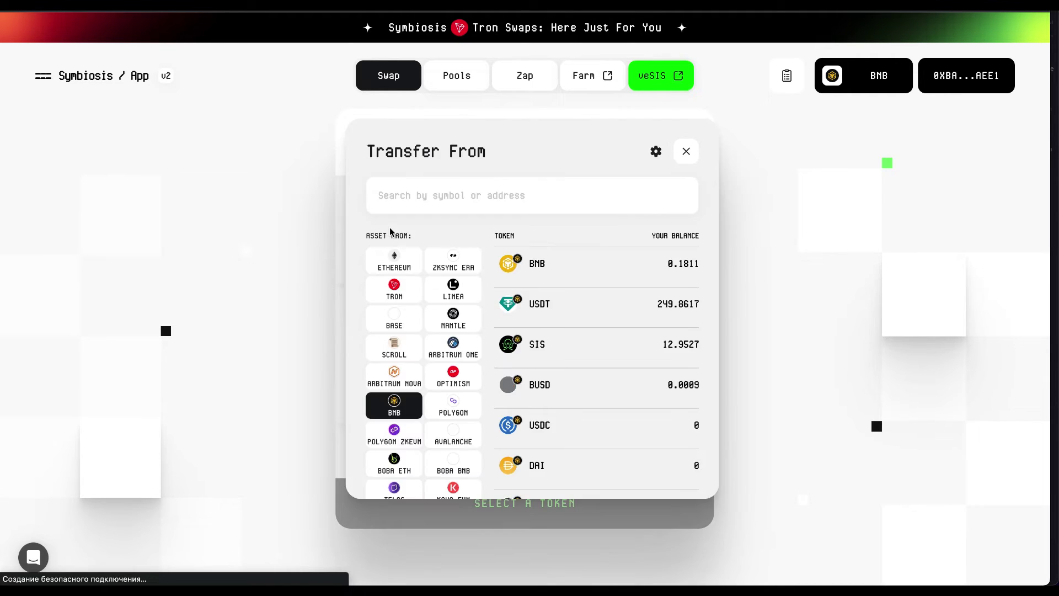
left_click(564, 319)
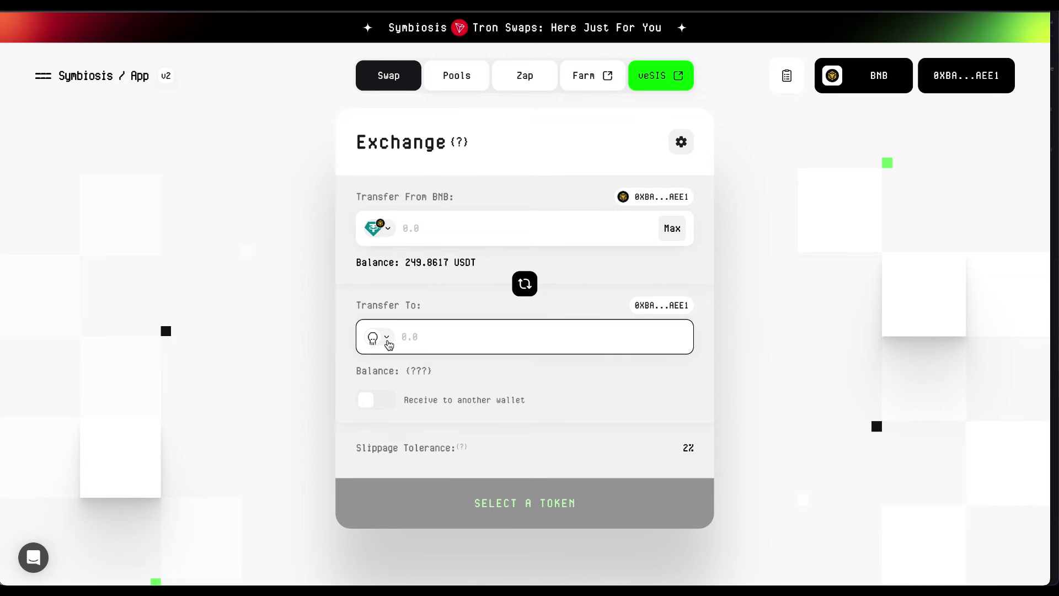
left_click(388, 344)
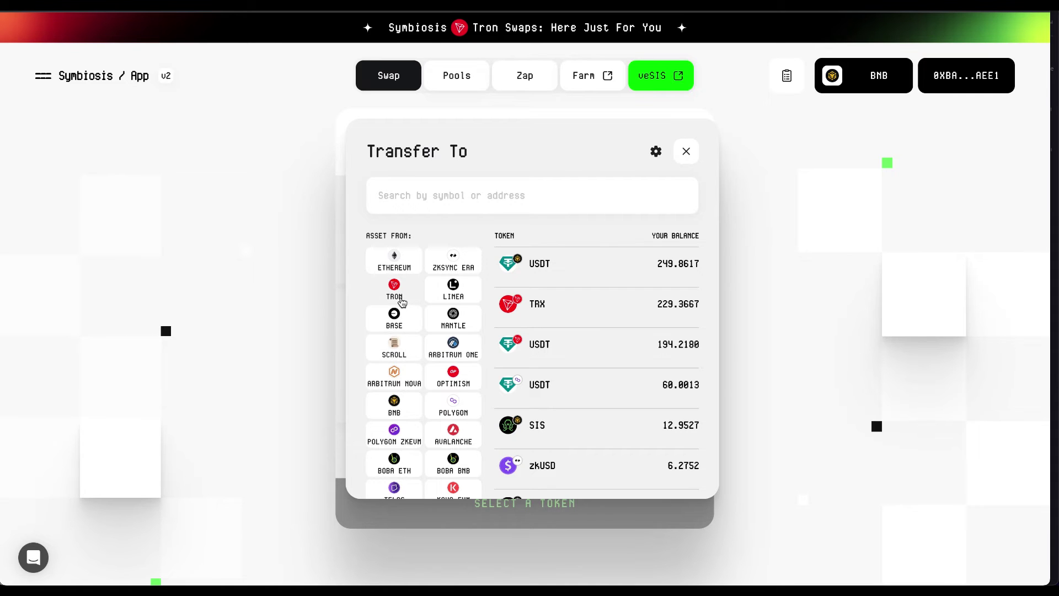
left_click(402, 302)
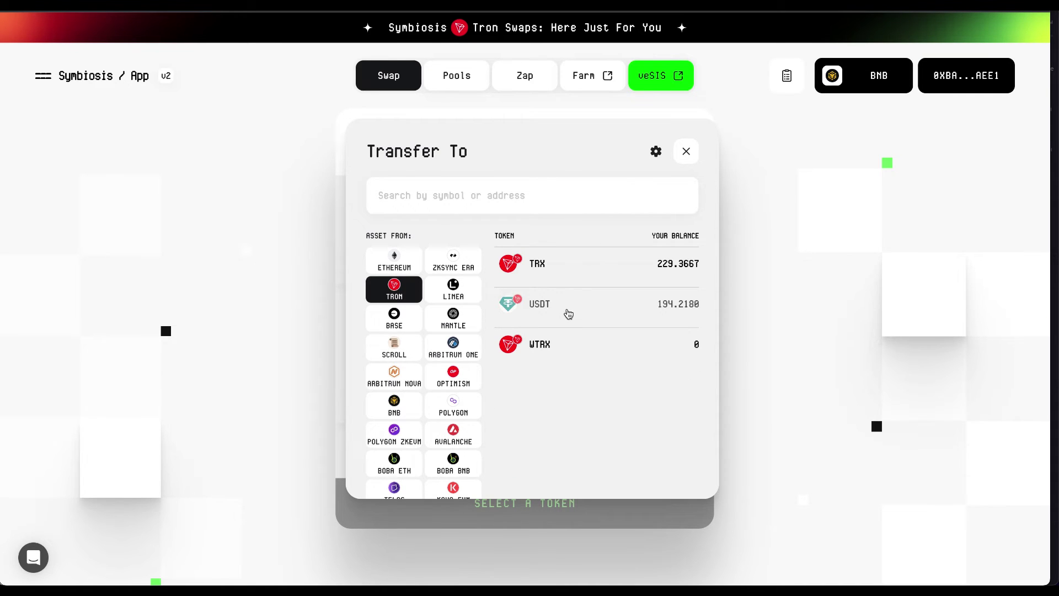
left_click(569, 314)
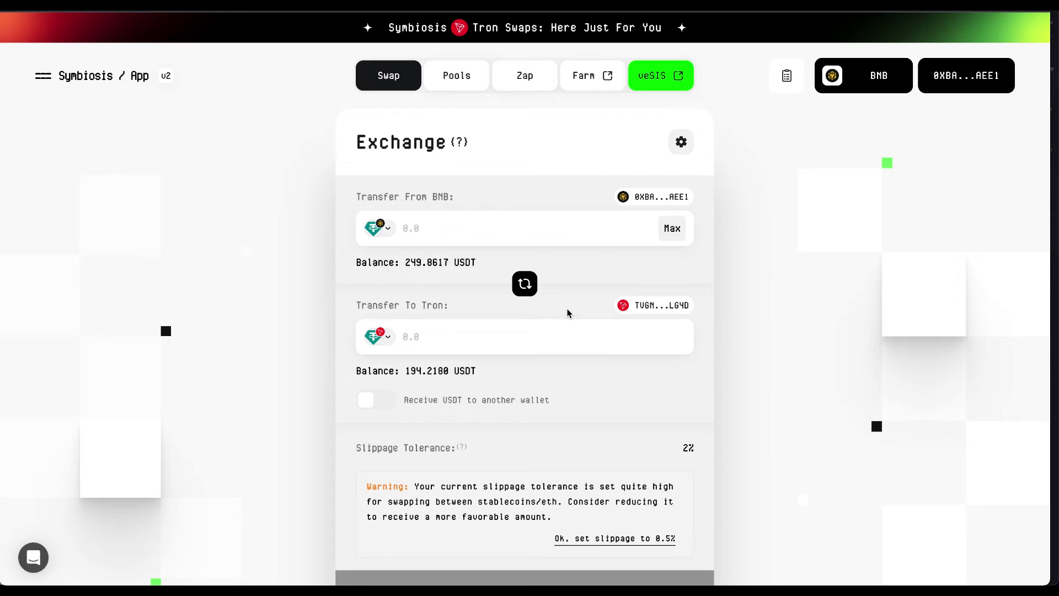
left_click(507, 239)
type("100")
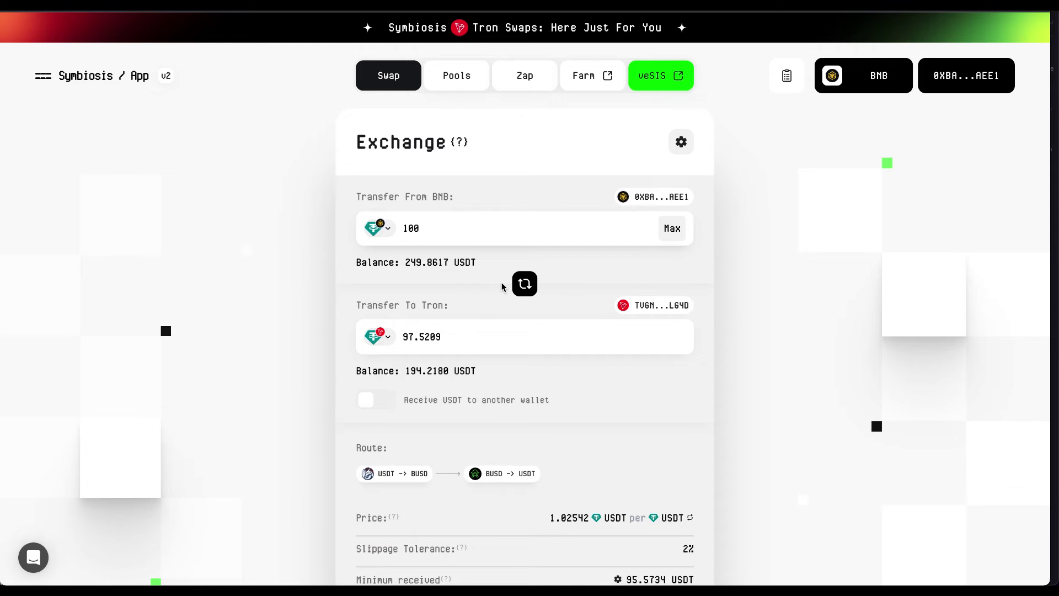
scroll(503, 286, "down", 3)
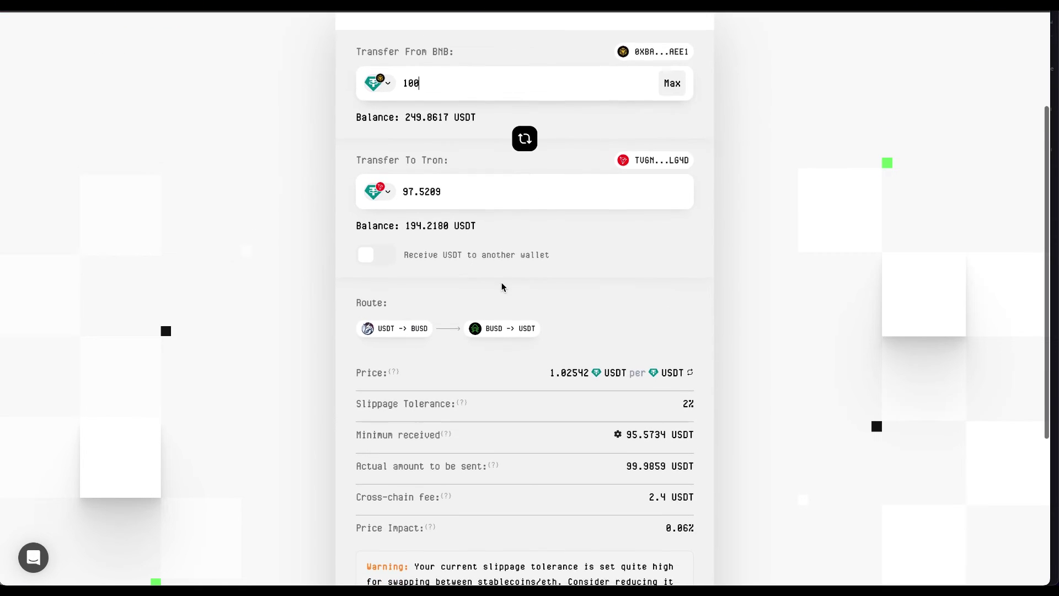
scroll(503, 286, "down", 1)
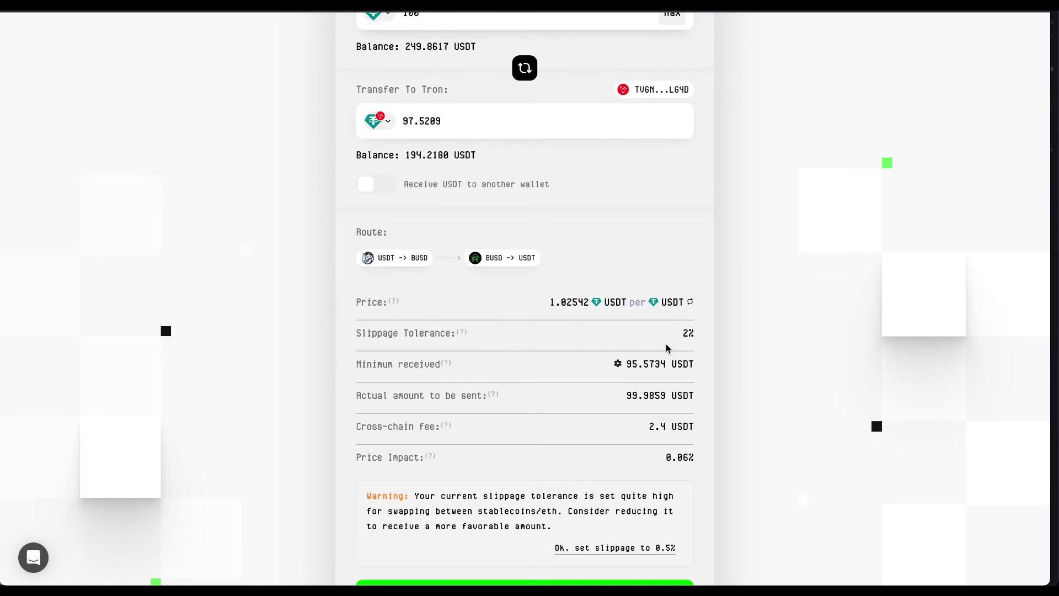
scroll(647, 343, "up", 5)
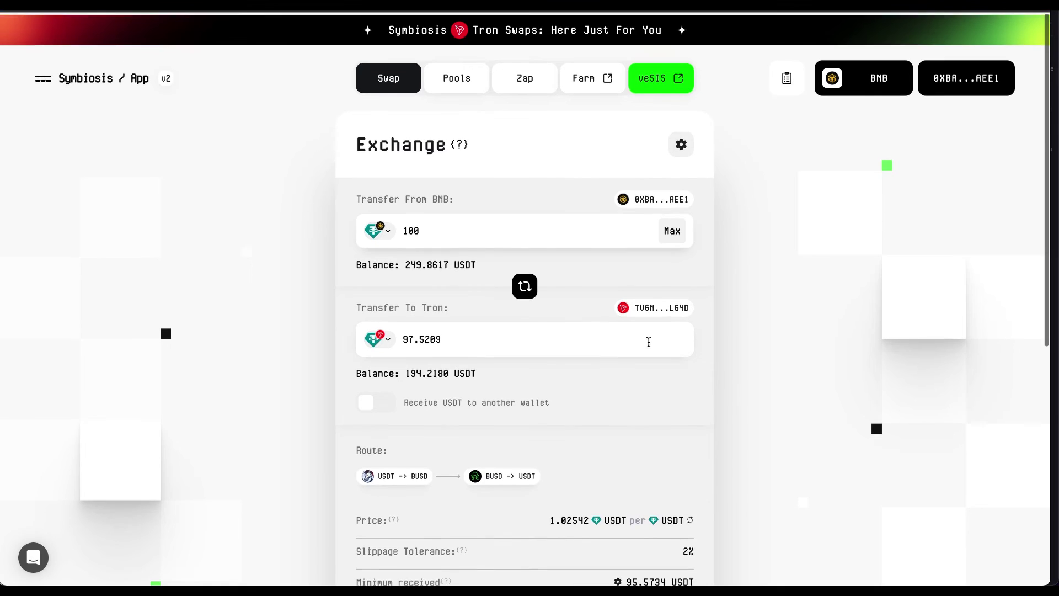
- Replace the custom slippage tolerance of 2 with 0.5% and save the settings
left_click(682, 142)
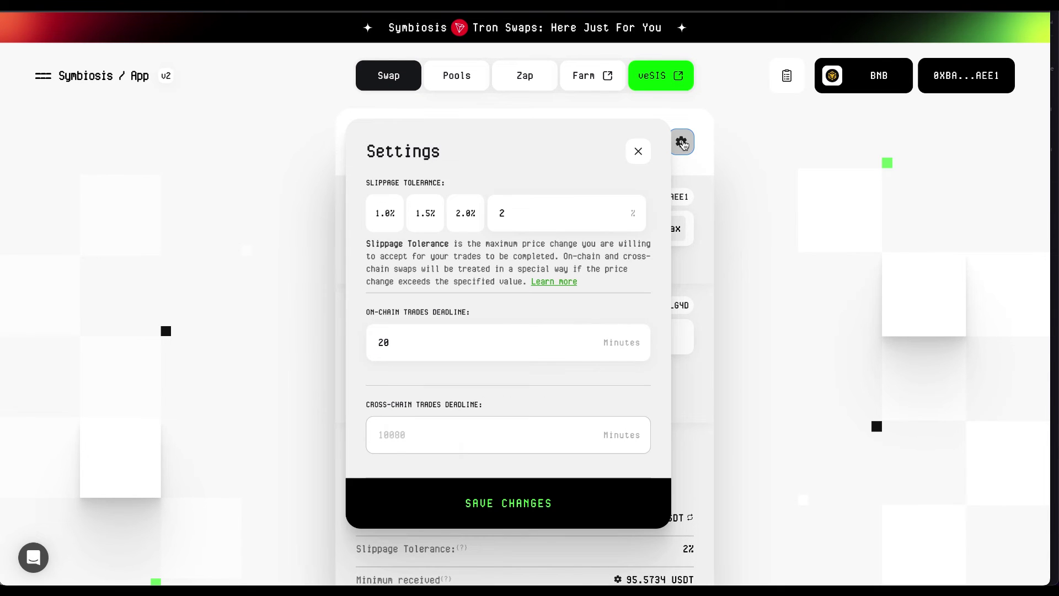
left_click(534, 223)
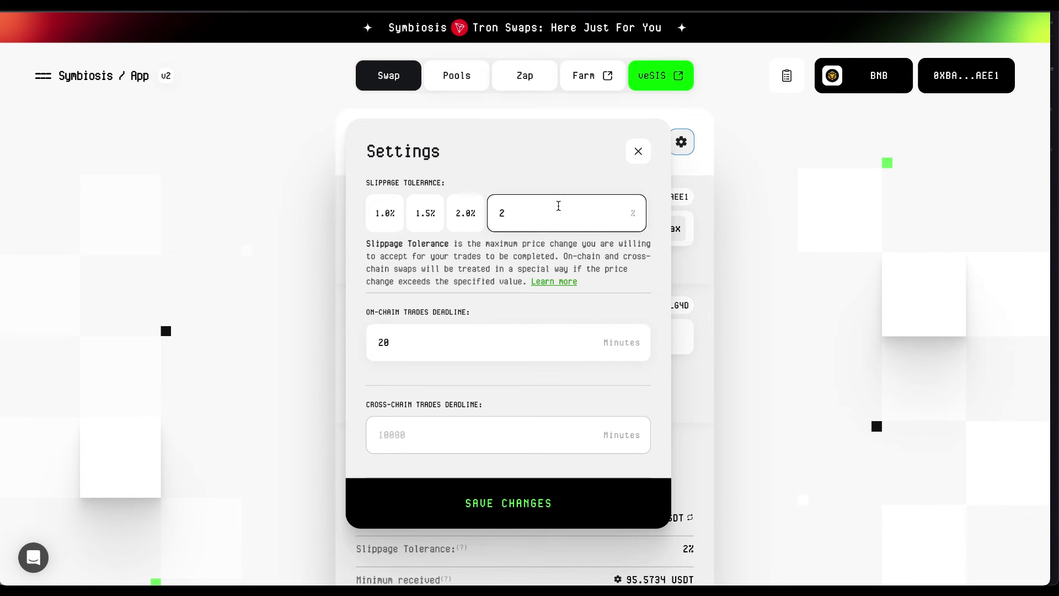
left_click(558, 206)
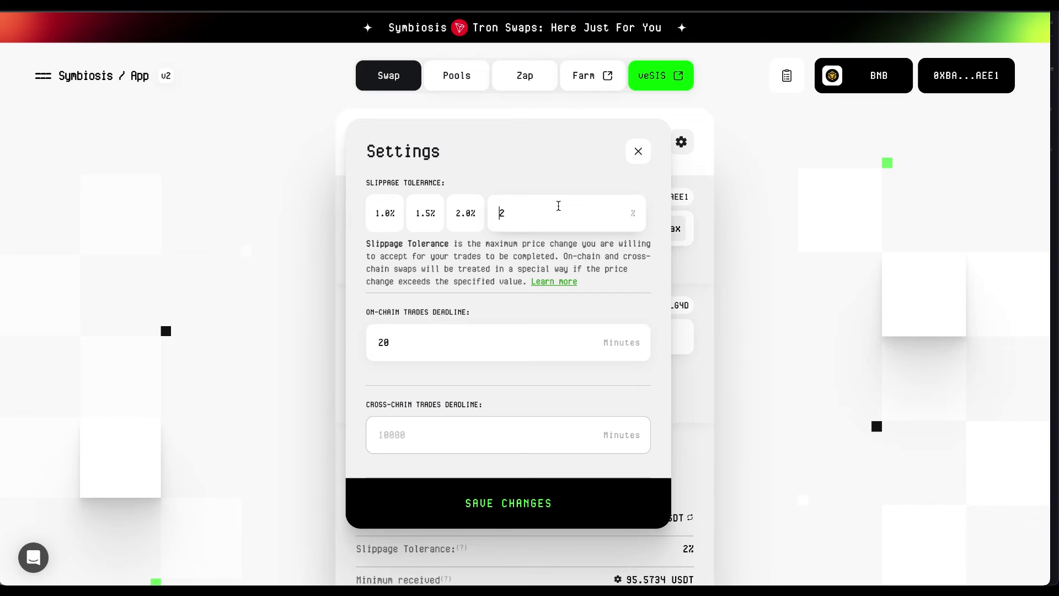
key("End")
key("BackSpace")
type("0")
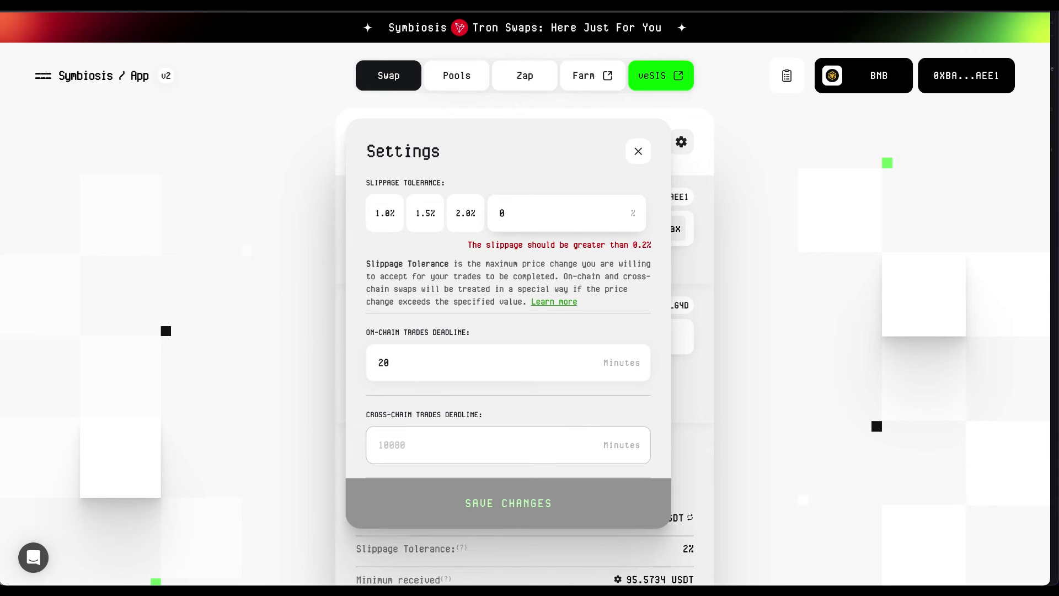
type(".5")
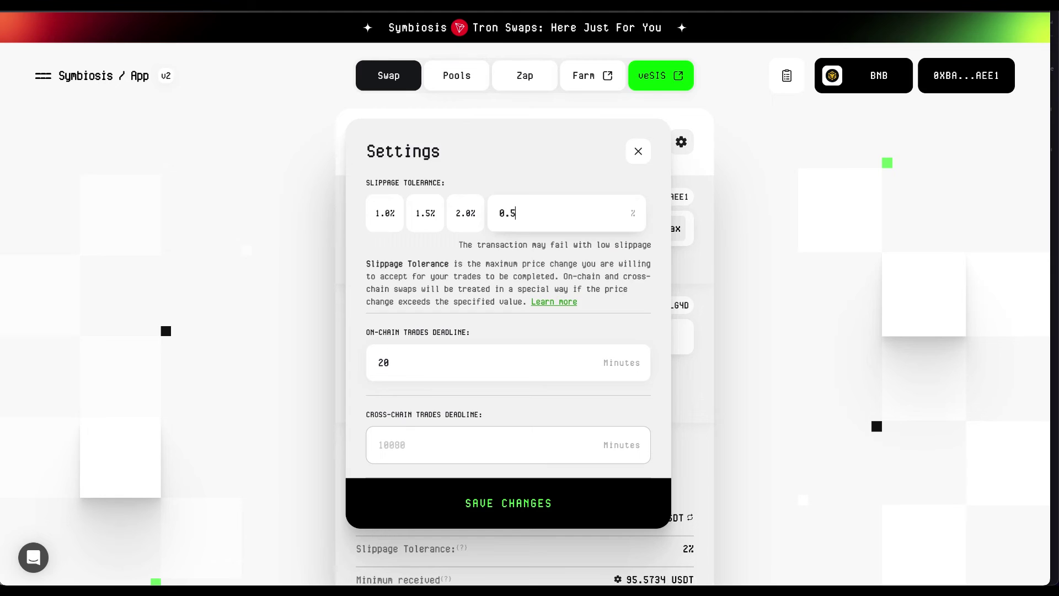
left_click(485, 503)
scroll(485, 518, "down", 2)
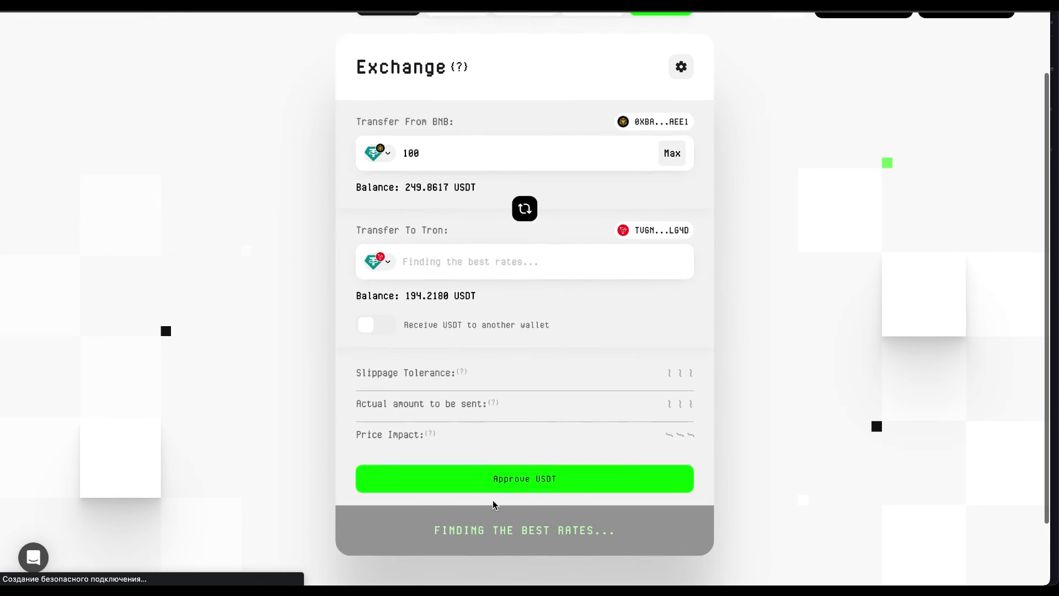
- Approve USDT for the swap with a 100 USDT spending cap in MetaMask
scroll(494, 505, "down", 3)
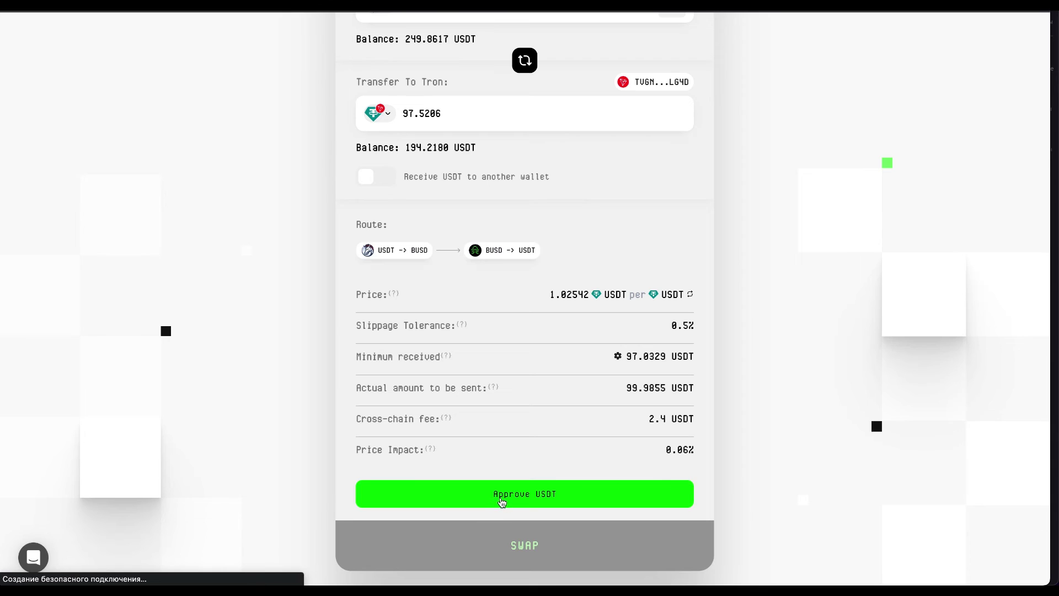
left_click(502, 500)
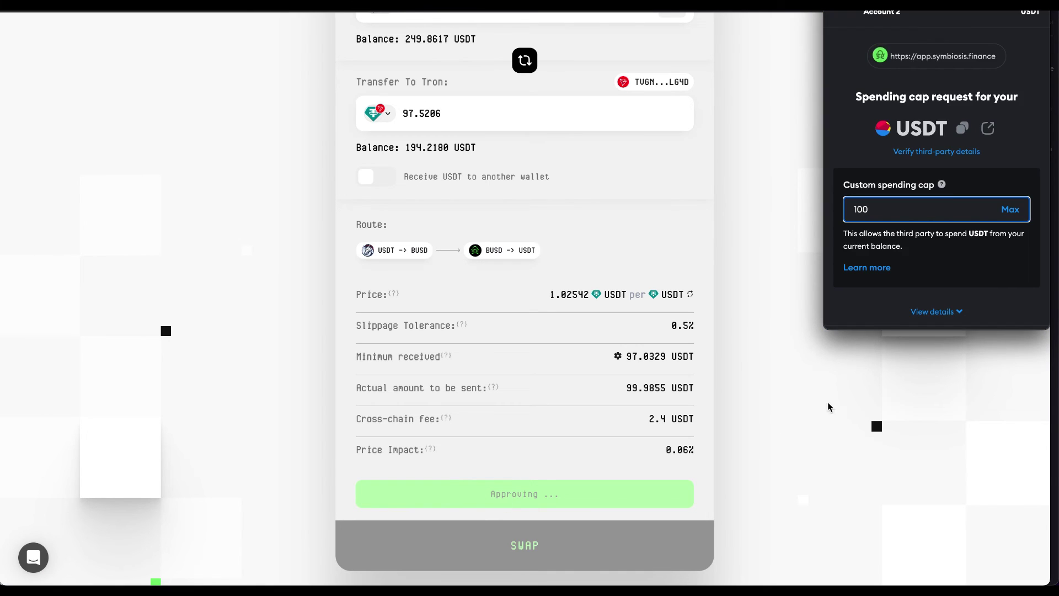
left_click(973, 310)
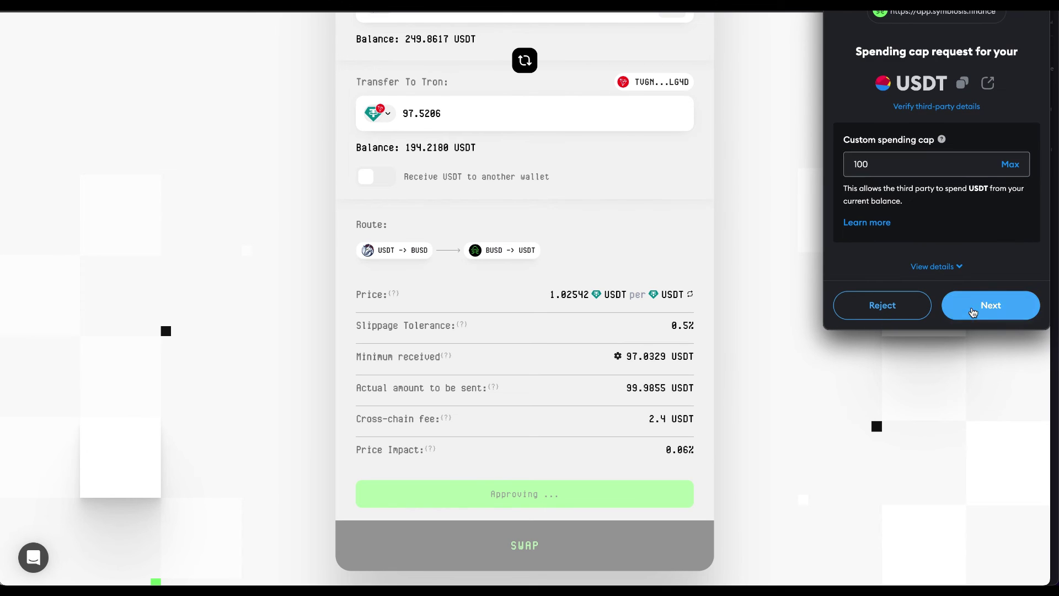
left_click(973, 310)
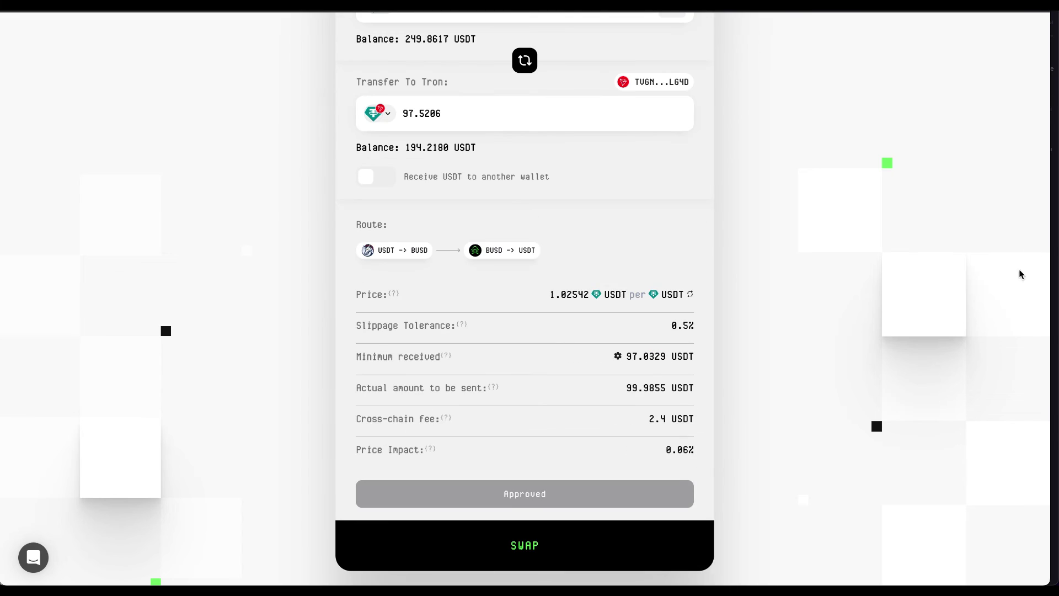
scroll(788, 397, "up", 1)
scroll(788, 397, "up", 1)
scroll(787, 395, "down", 3)
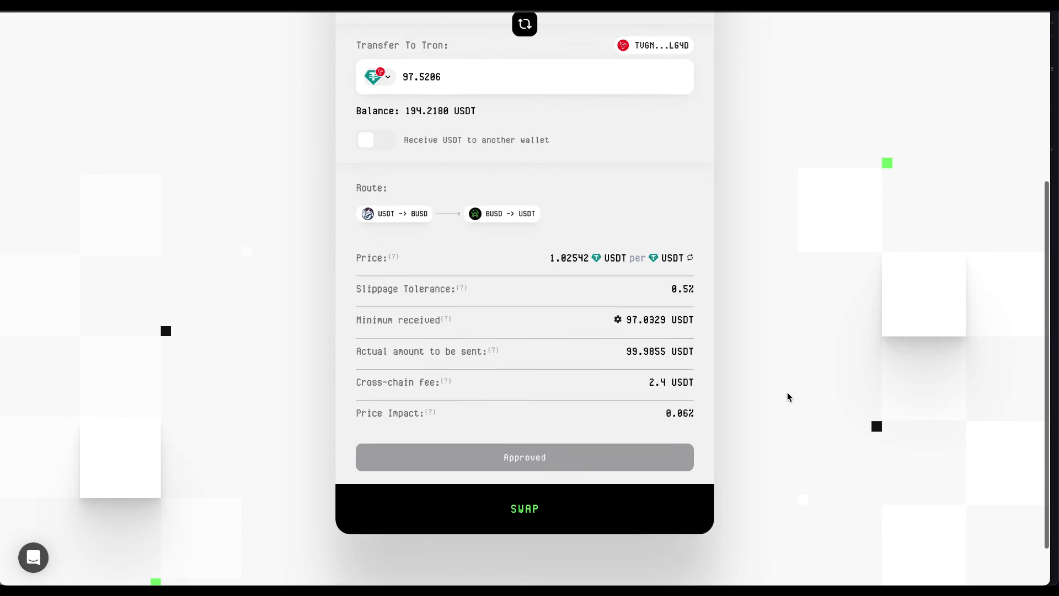
- Submit the 100 USDT to 97.5206 USDT Tron swap and confirm it in MetaMask
left_click(516, 503)
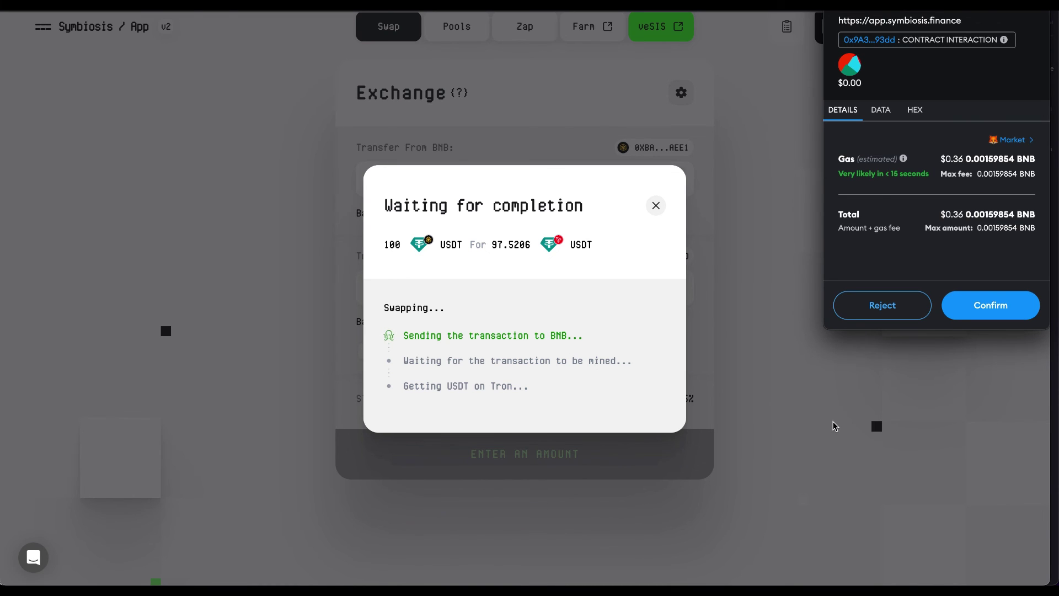
left_click(992, 312)
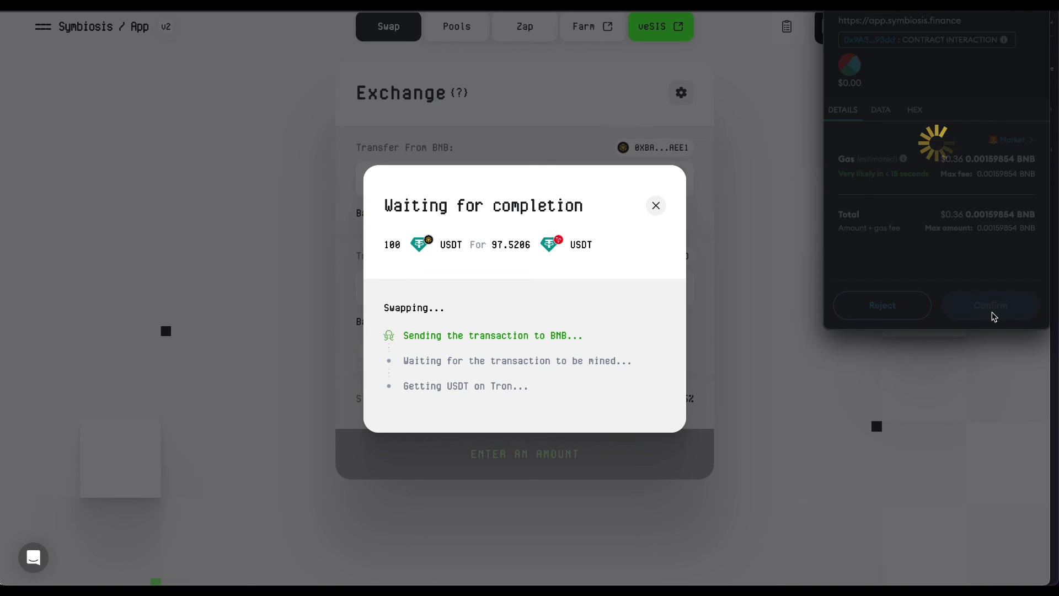